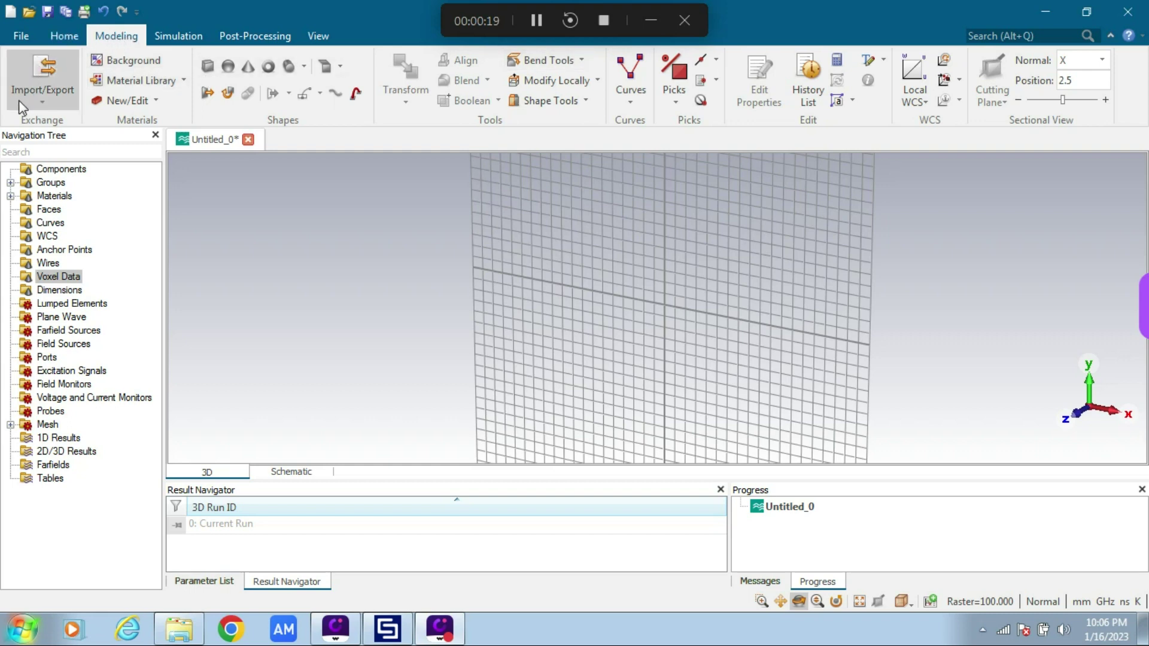
- Start a Voxel Data import and choose CST Voxel Family as the body model source
{"action": "left_click", "coordinate": [43, 100]}
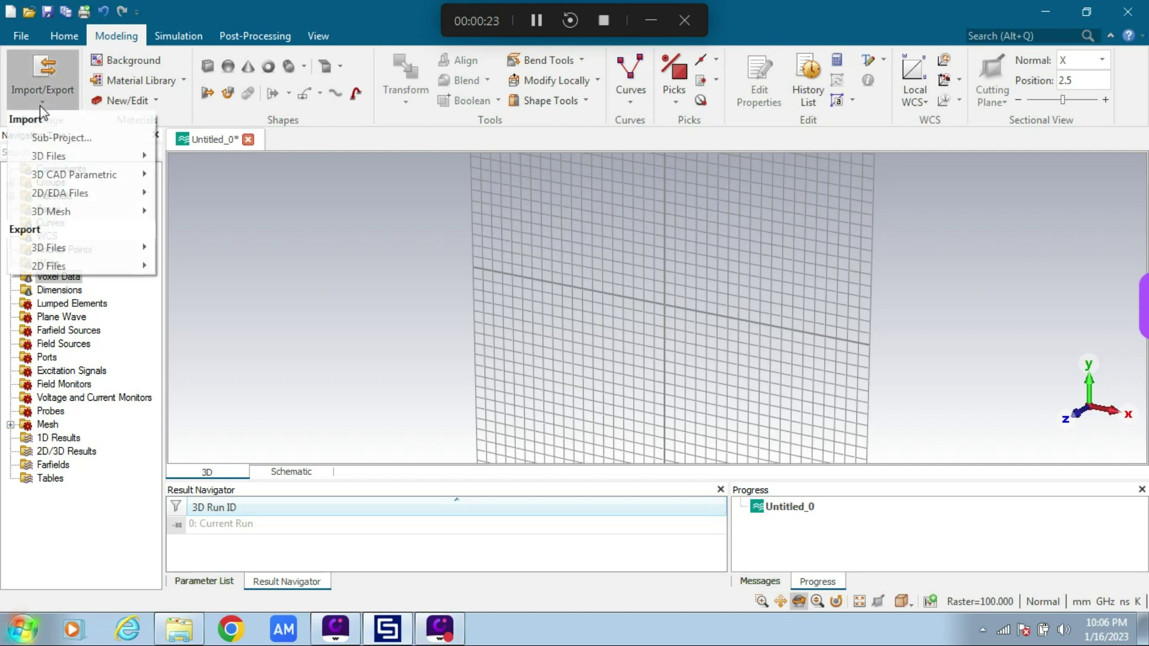
{"action": "mouse_move", "coordinate": [49, 156]}
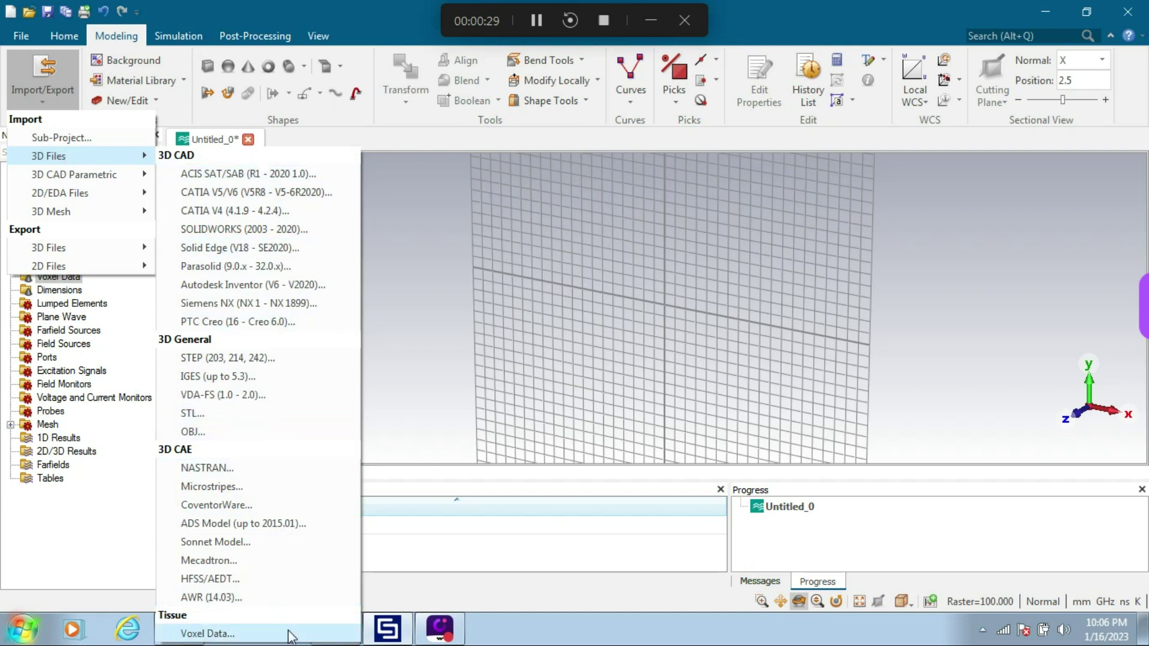
{"action": "left_click", "coordinate": [292, 635]}
{"action": "left_click_drag", "start_coordinate": [537, 234], "coordinate": [524, 235]}
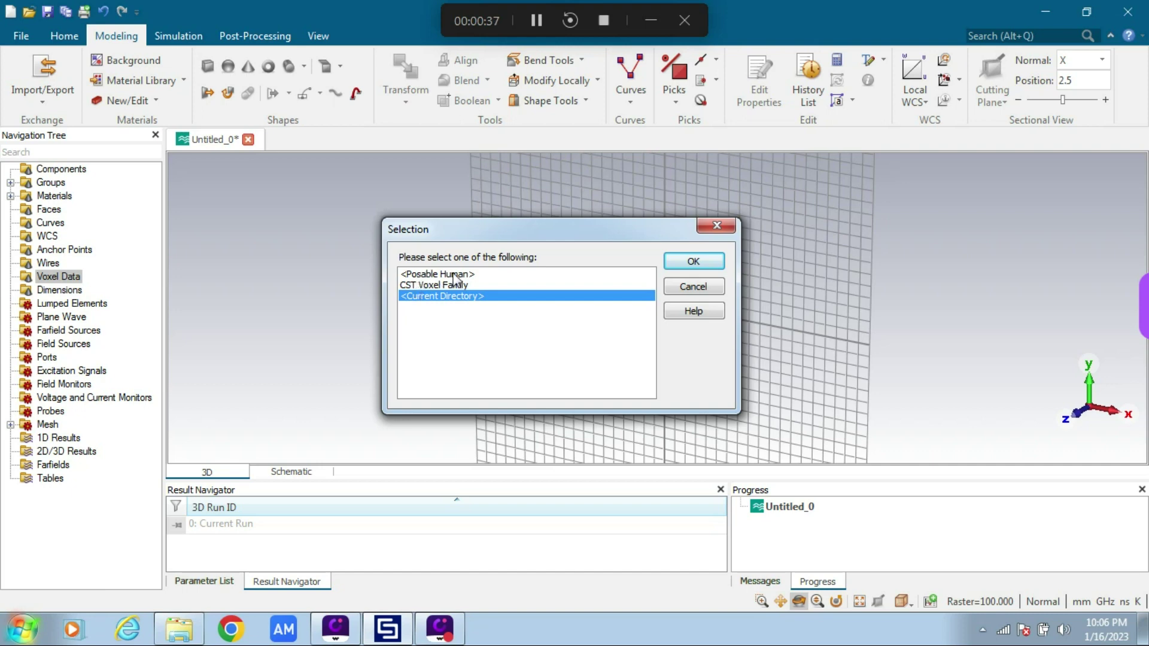
{"action": "left_click", "coordinate": [434, 286]}
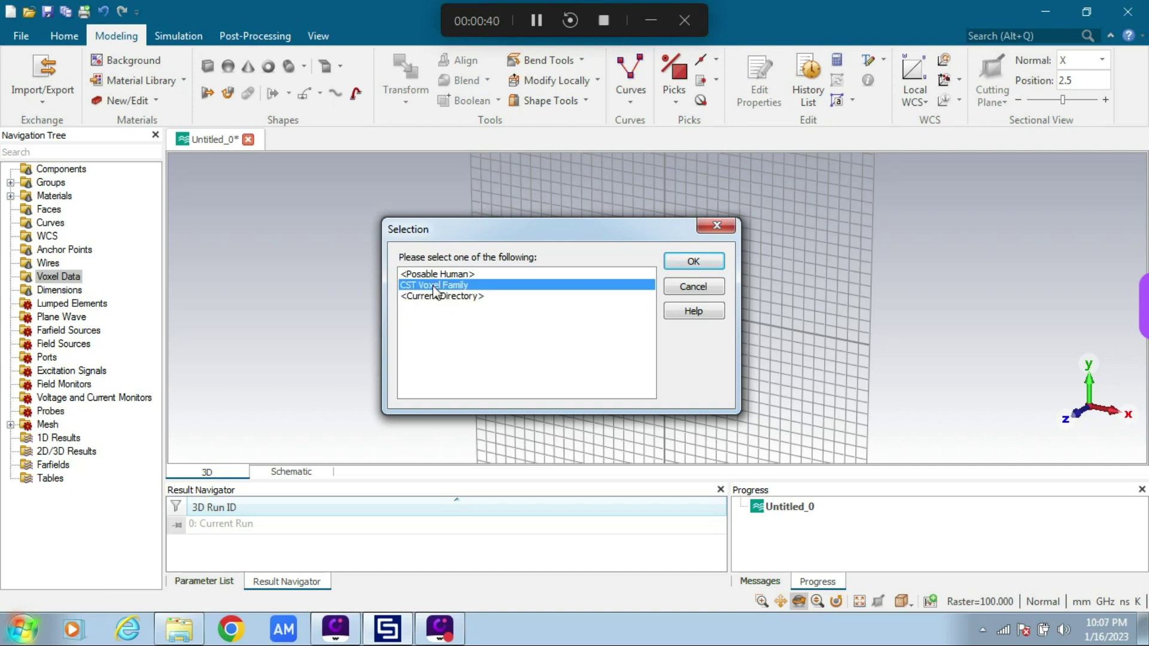
- Confirm the source and open the Hugo.vox model from the Bio Models files
{"action": "left_click", "coordinate": [693, 263]}
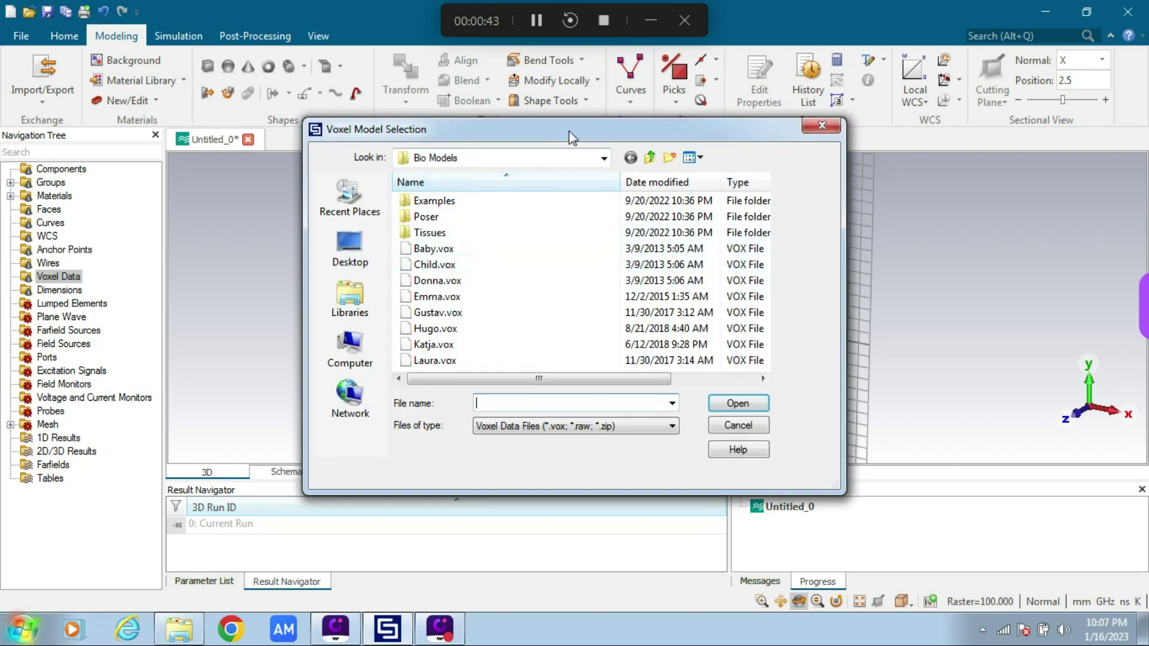
{"action": "left_click_drag", "start_coordinate": [570, 135], "coordinate": [532, 134]}
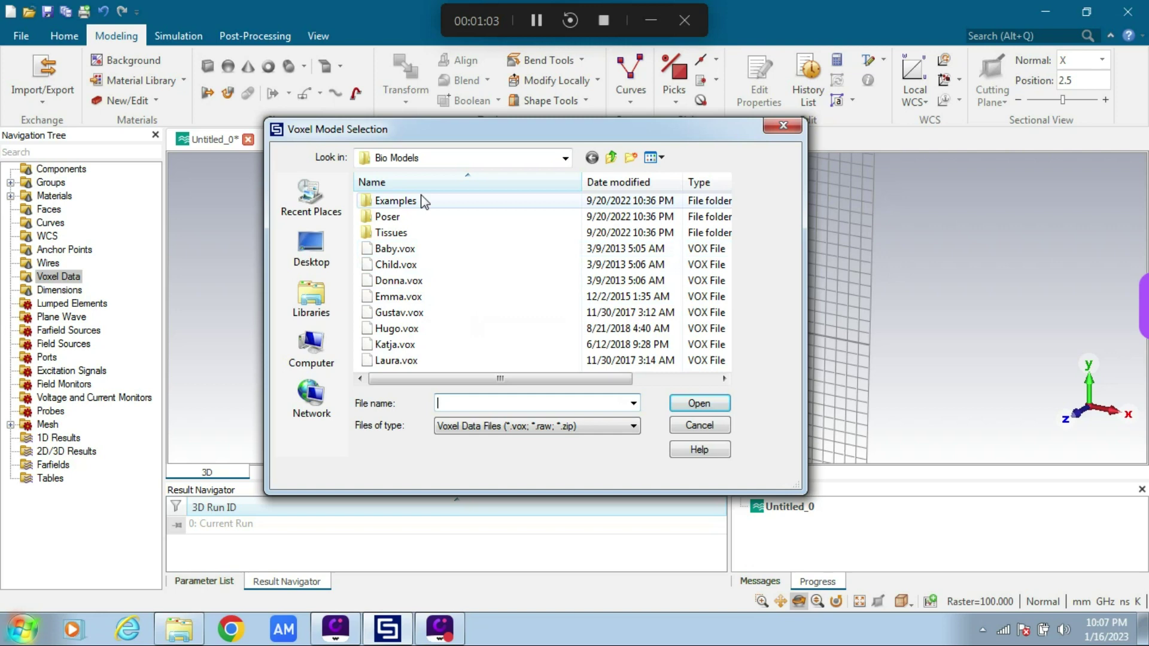
{"action": "left_click", "coordinate": [396, 328]}
{"action": "left_click", "coordinate": [700, 404]}
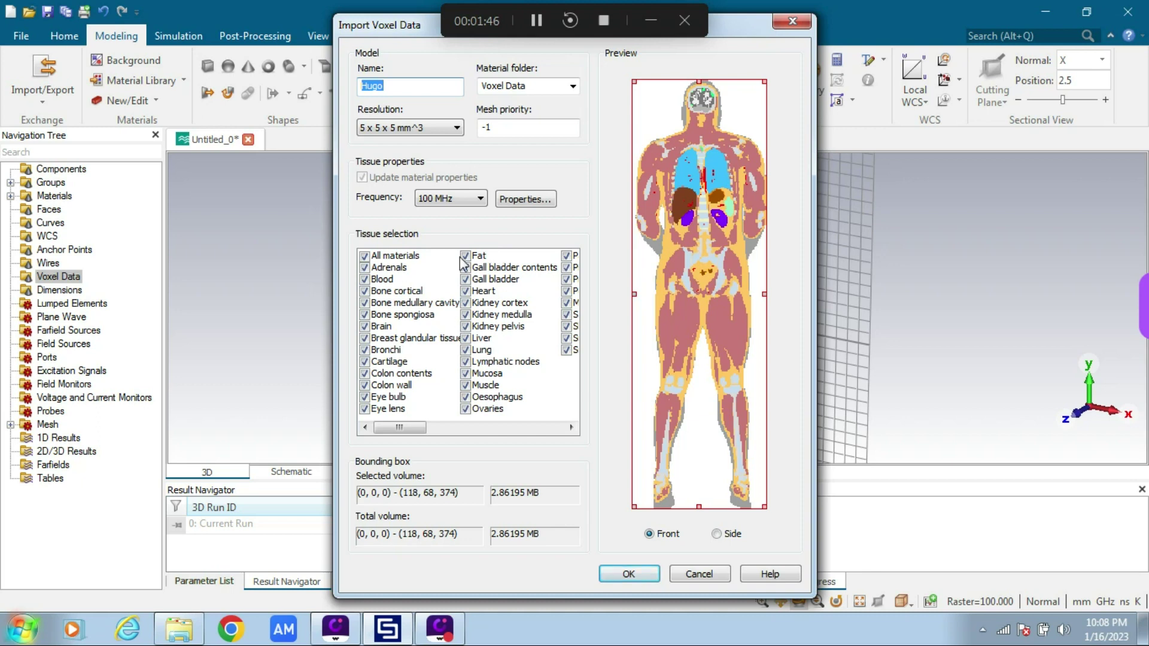
- Clear all tissues, then tick only Skin, Mucosa, Fat and Bone cortical
{"action": "left_click", "coordinate": [365, 256]}
{"action": "left_click", "coordinate": [571, 428]}
{"action": "left_click", "coordinate": [465, 327]}
{"action": "left_click", "coordinate": [364, 429]}
{"action": "left_click", "coordinate": [365, 428]}
{"action": "left_click", "coordinate": [466, 374]}
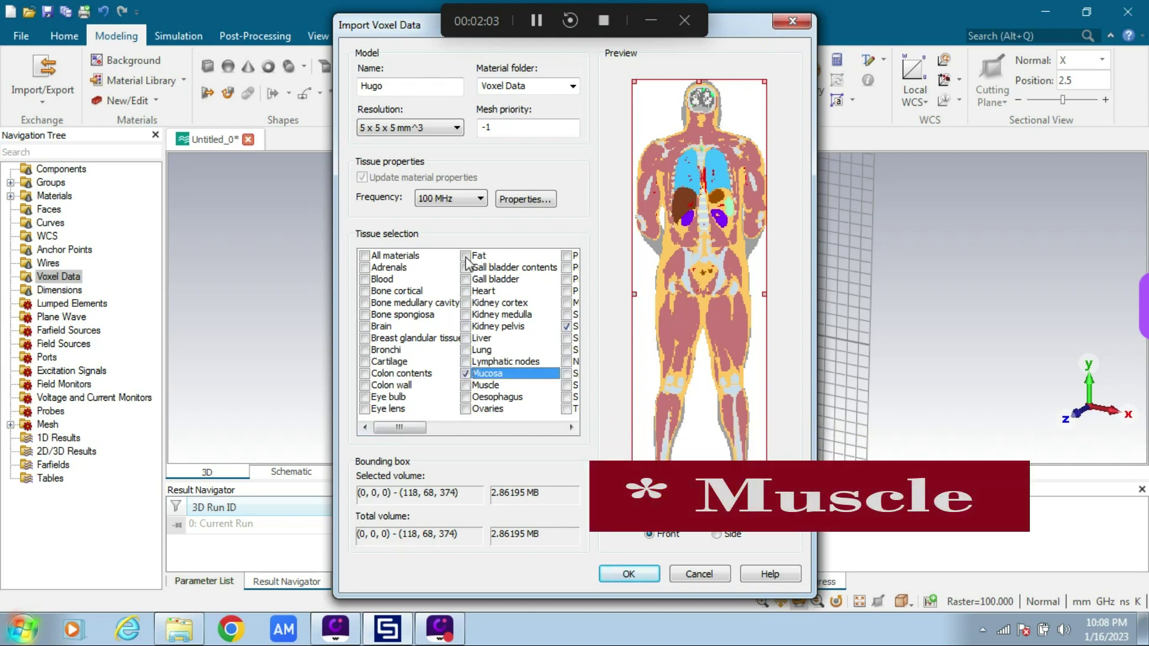
{"action": "left_click", "coordinate": [465, 256]}
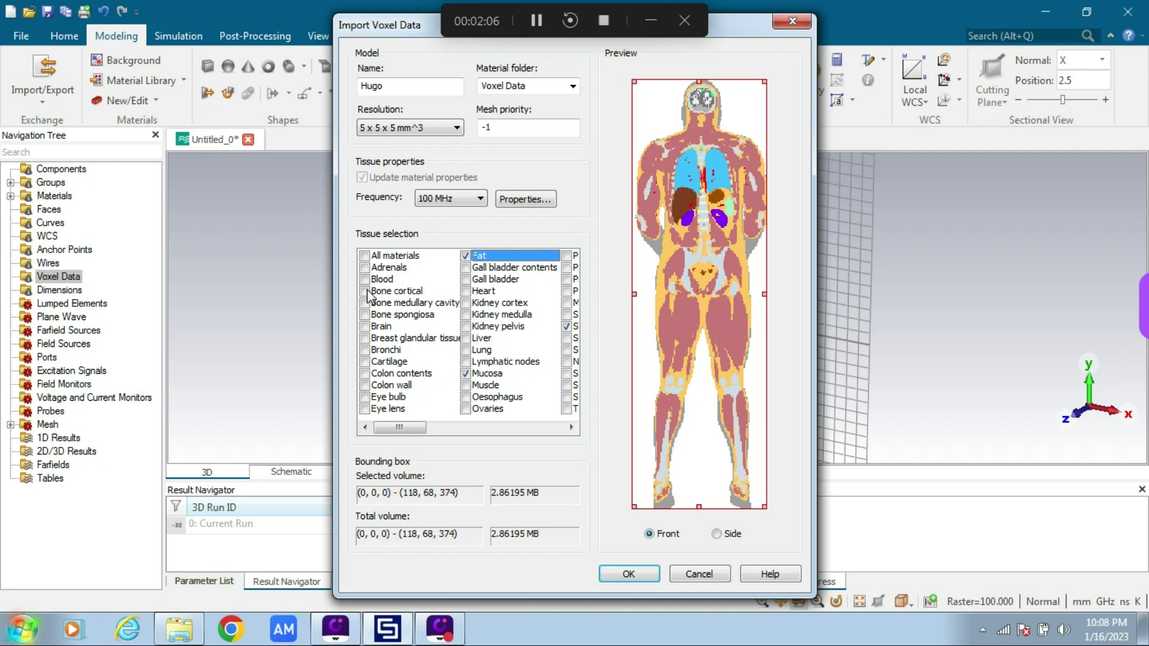
{"action": "left_click", "coordinate": [364, 291]}
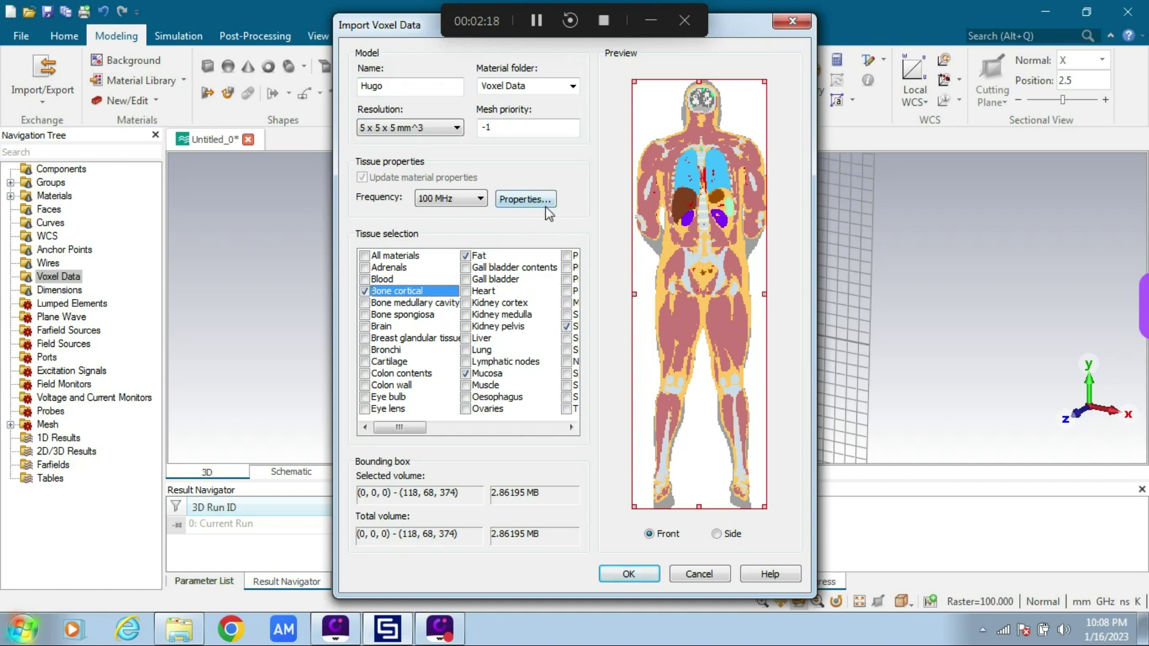
- Replace the material folder name with Bio/data
{"action": "left_click_drag", "start_coordinate": [539, 87], "coordinate": [487, 90]}
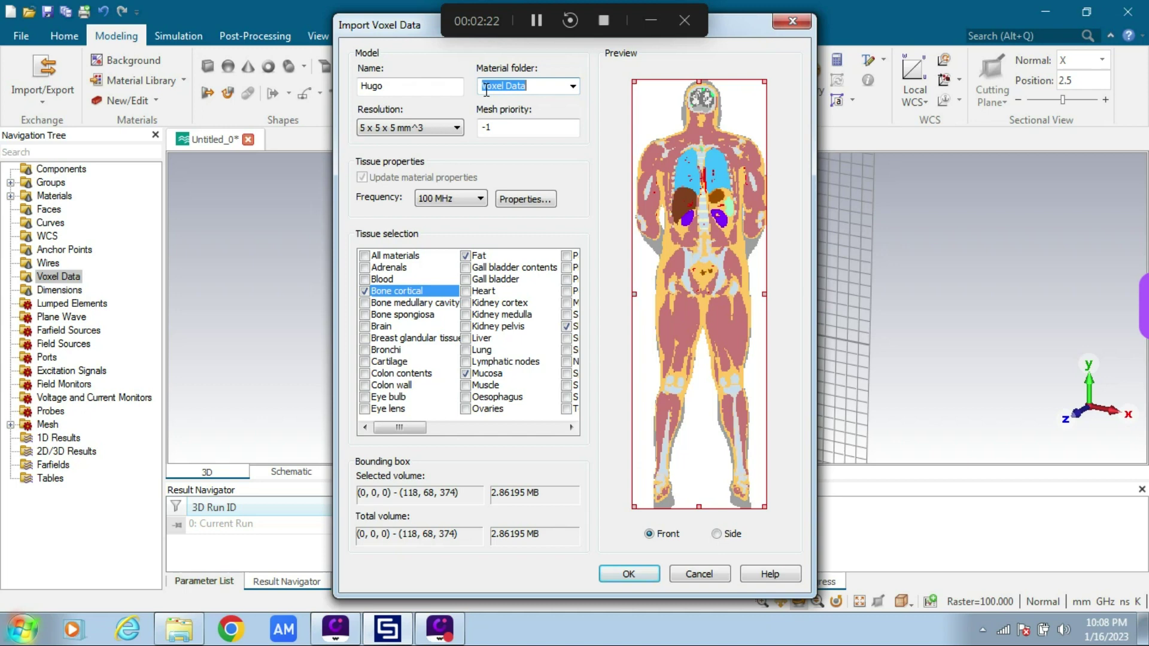
{"action": "type", "text": "Bio"}
{"action": "type", "text": "/data"}
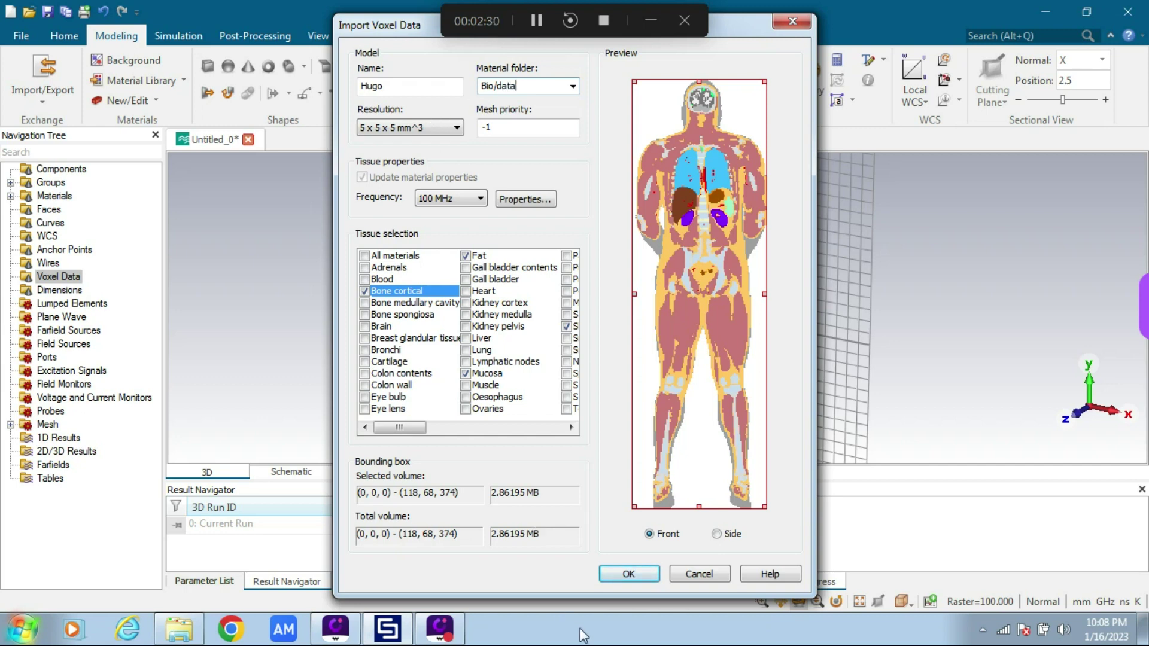
{"action": "left_click", "coordinate": [526, 86]}
- Import Hugo's selected tissues and orbit the view to see the body side-on
{"action": "left_click", "coordinate": [629, 576]}
{"action": "left_click", "coordinate": [798, 608]}
{"action": "left_click_drag", "start_coordinate": [700, 377], "coordinate": [635, 339]}
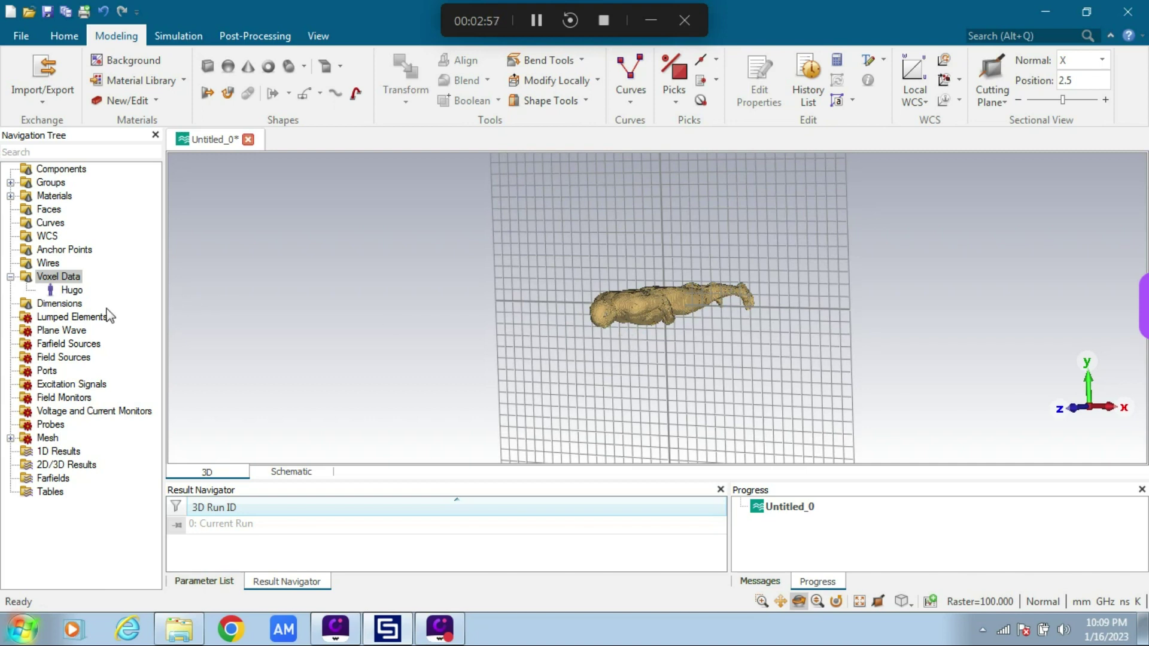
- Delete the Hugo model from Voxel Data, confirming the removal with Yes
{"action": "left_click", "coordinate": [72, 290]}
{"action": "key", "text": "Delete"}
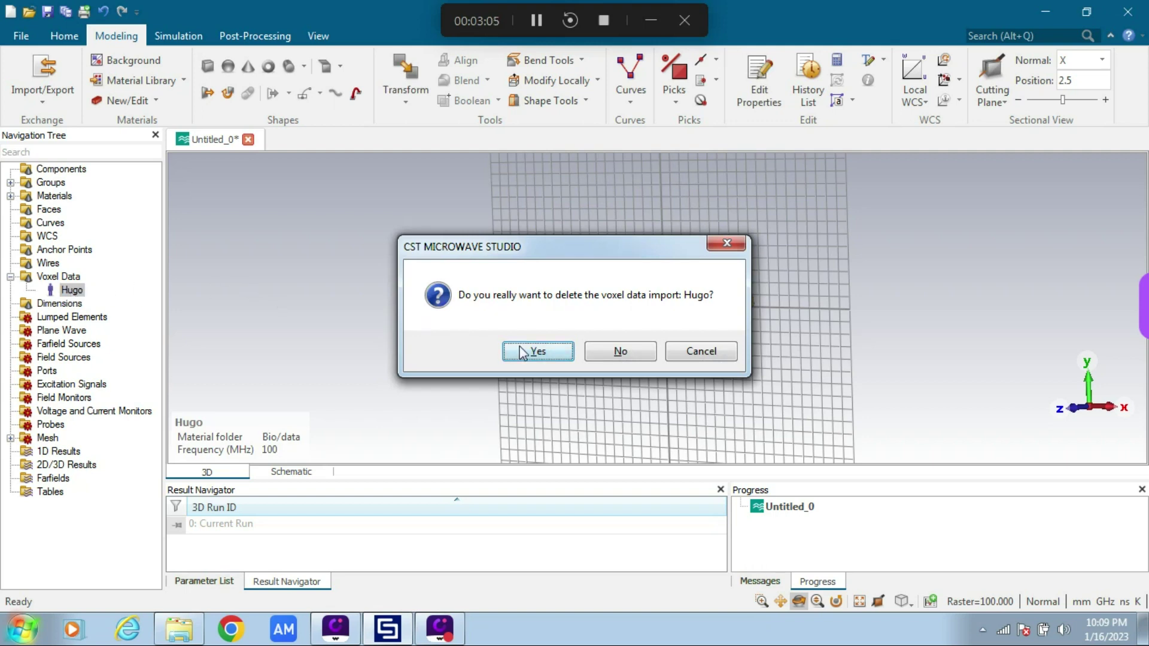
{"action": "left_click", "coordinate": [537, 351]}
- Start a brick and check that its Material list offers the Bio/data tissues, keeping Bio/data/Skin
{"action": "left_click", "coordinate": [209, 68]}
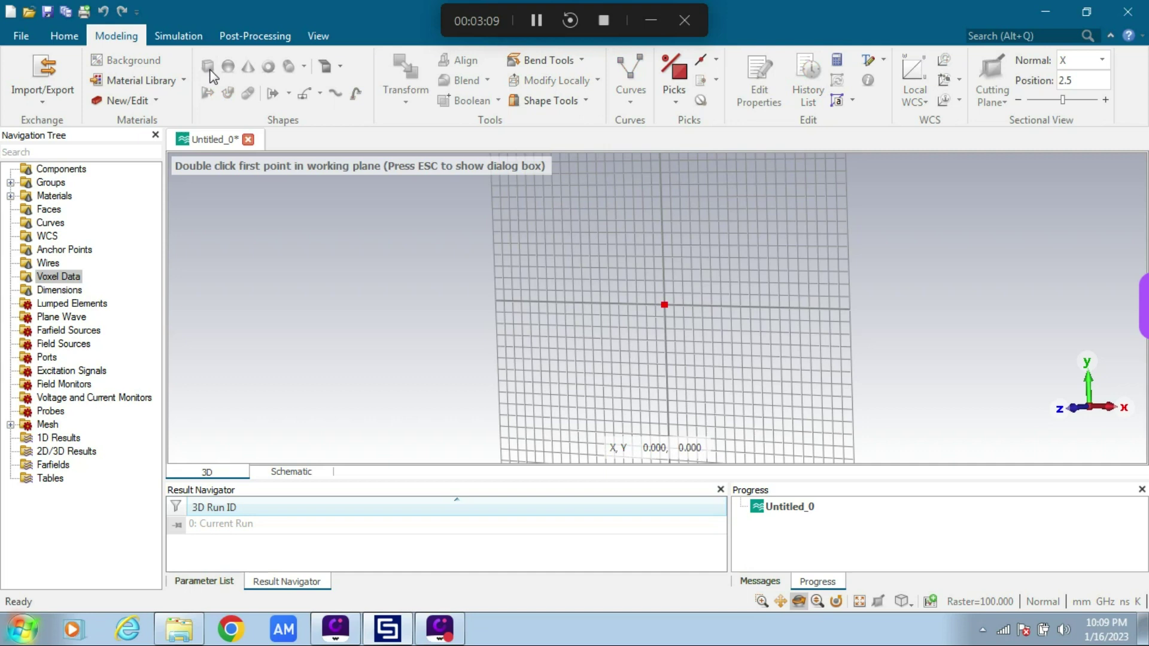
{"action": "key", "text": "Escape"}
{"action": "left_click", "coordinate": [970, 262]}
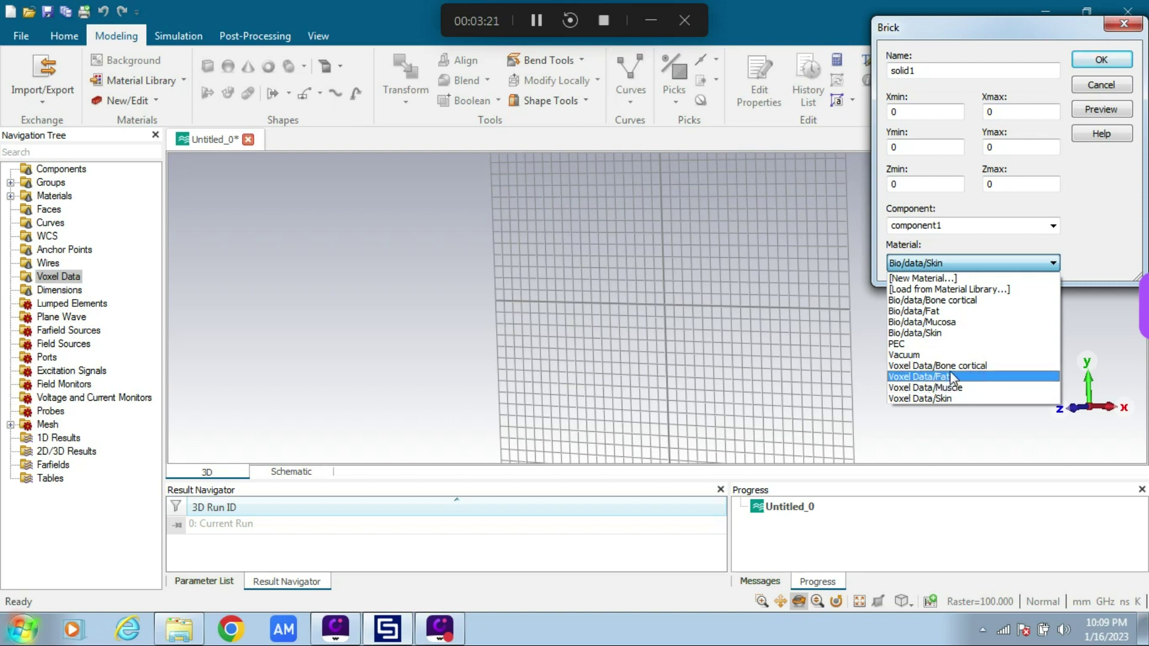
{"action": "left_click", "coordinate": [1115, 185]}
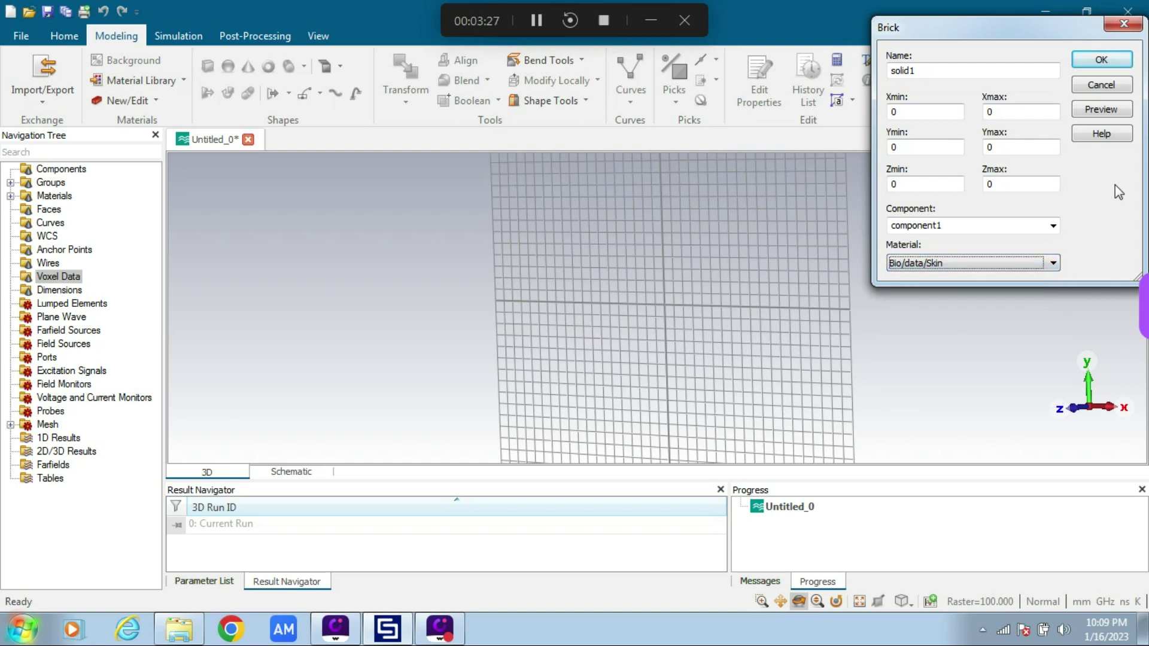